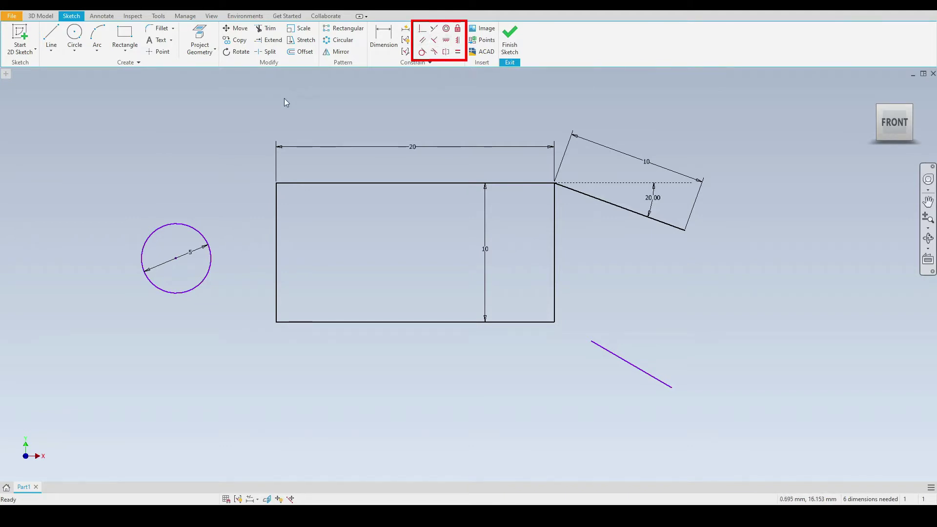
Make the purple line's end coincident with the rectangle's bottom-right corner
{"action": "right_click", "coordinate": [164, 159], "text": "ctrl"}
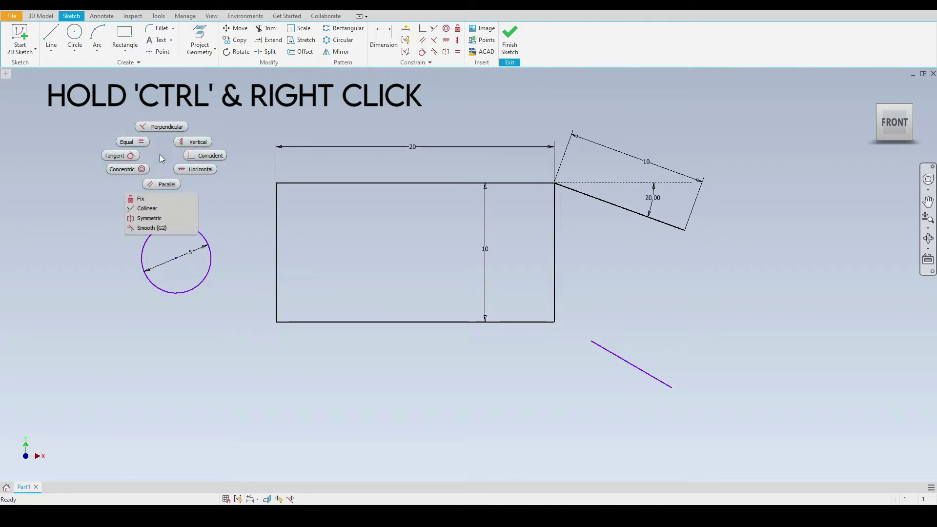
{"action": "key", "text": "Escape"}
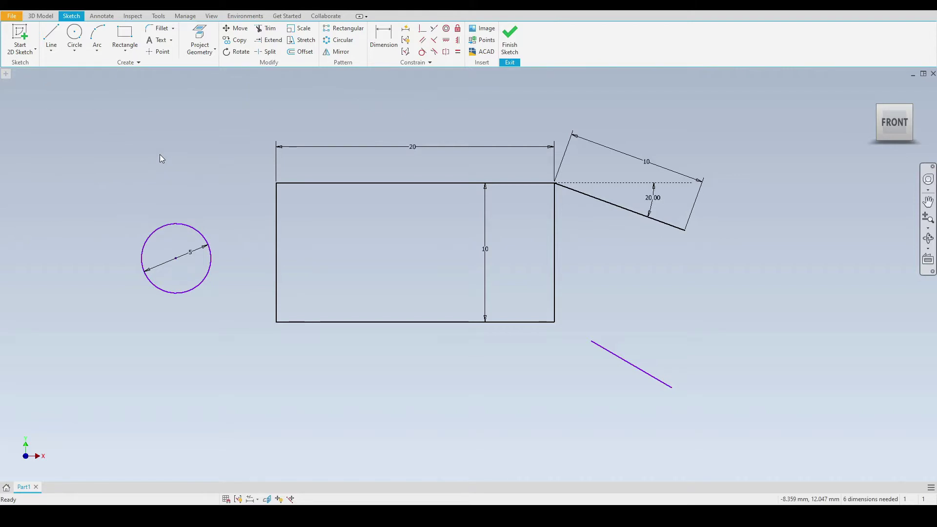
{"action": "left_click", "coordinate": [423, 30]}
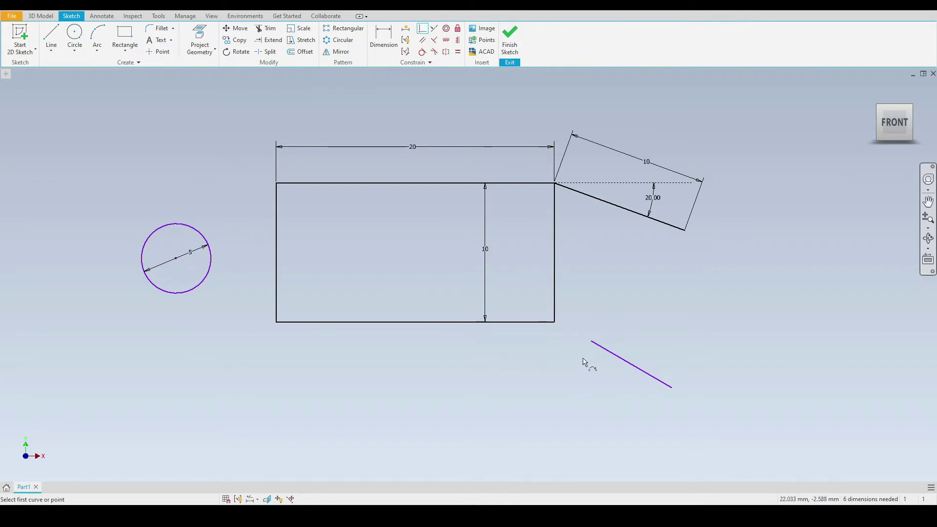
{"action": "left_click", "coordinate": [592, 343]}
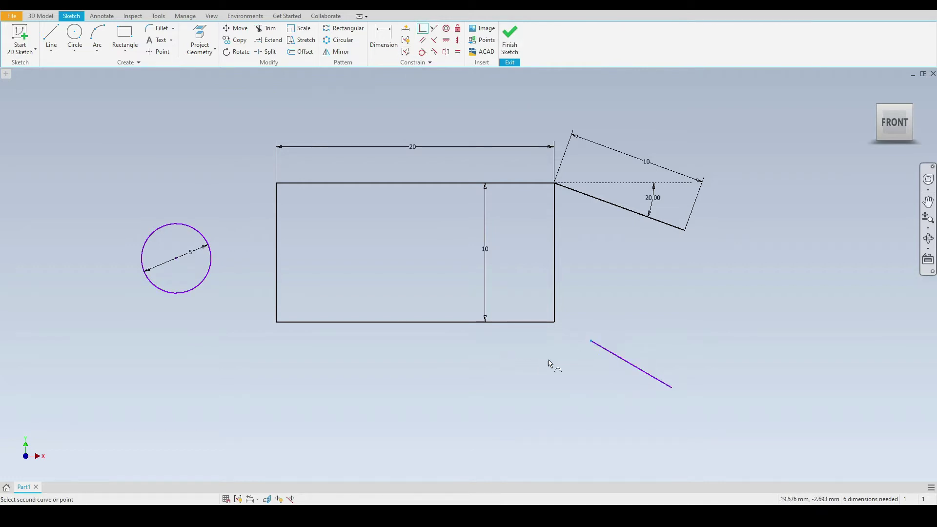
{"action": "left_click", "coordinate": [555, 323]}
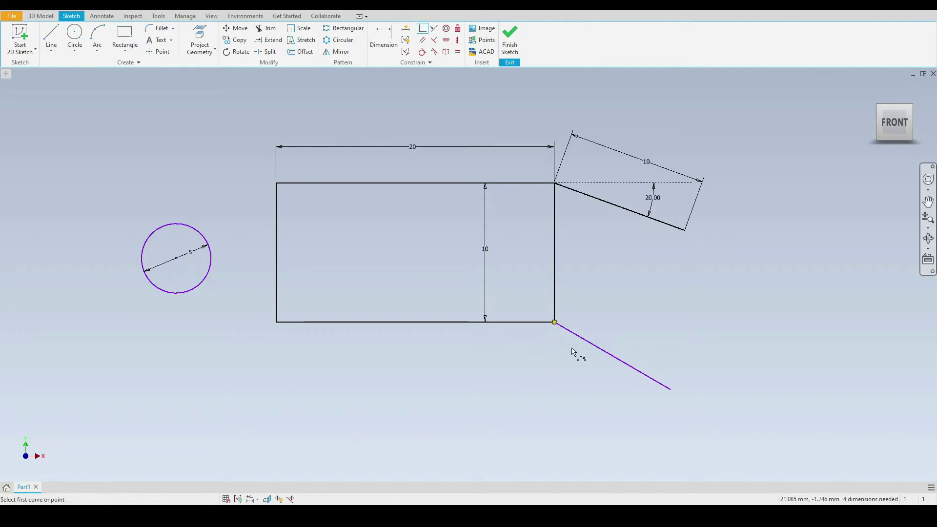
{"action": "right_click", "coordinate": [639, 295]}
{"action": "key", "text": "Escape"}
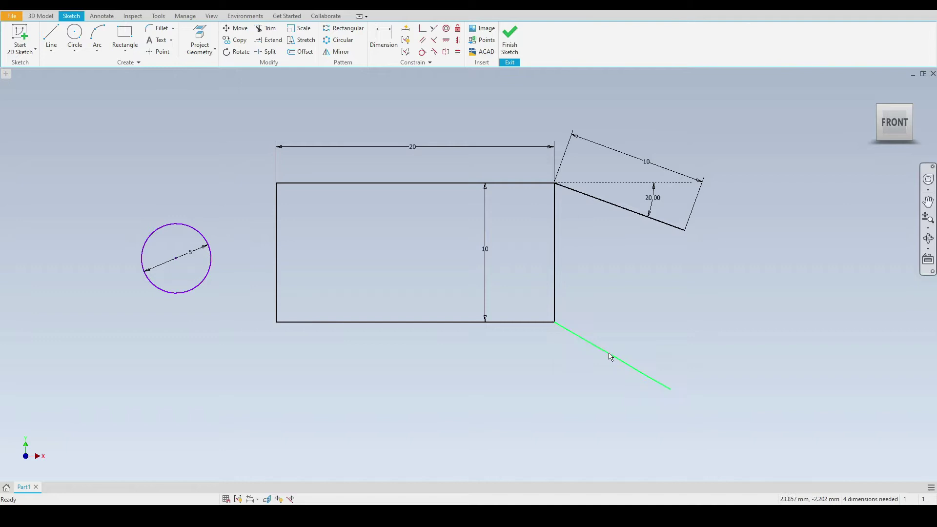
Swing the purple line's free end up to the right, keeping it attached at the corner
{"action": "left_click_drag", "start_coordinate": [609, 356], "coordinate": [656, 337]}
{"action": "left_click", "coordinate": [685, 314]}
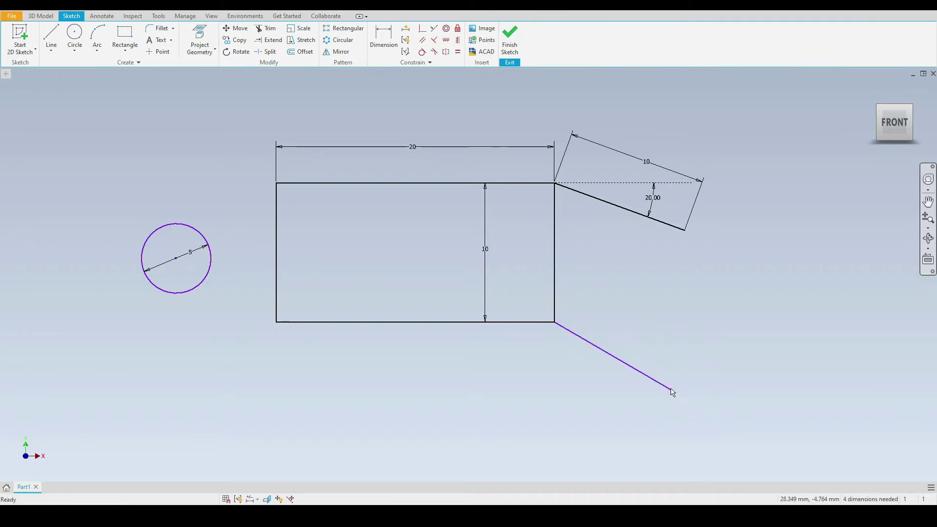
{"action": "left_click_drag", "start_coordinate": [674, 394], "coordinate": [710, 304]}
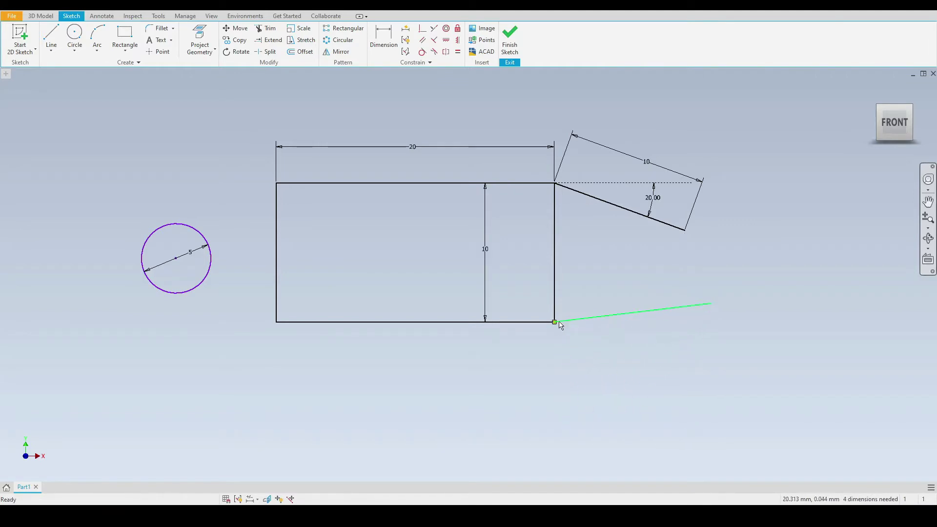
{"action": "left_click", "coordinate": [555, 323]}
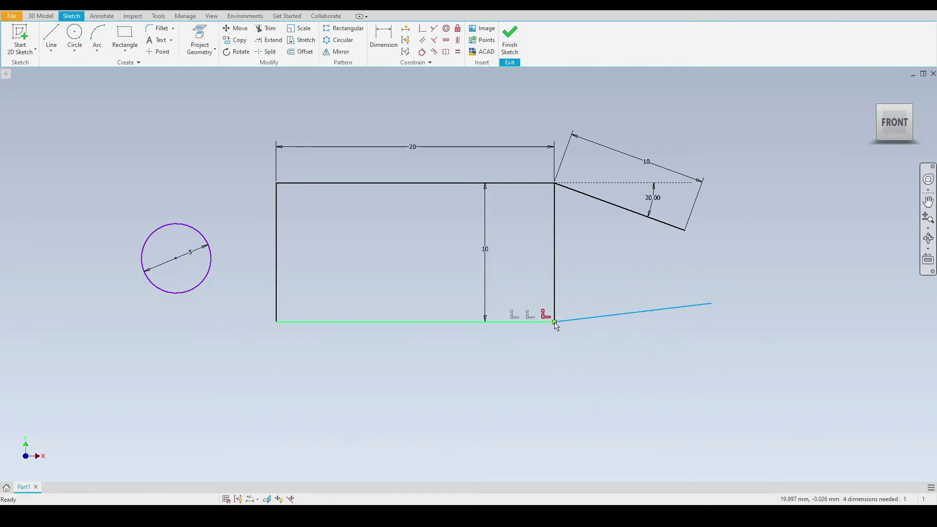
{"action": "left_click", "coordinate": [629, 381]}
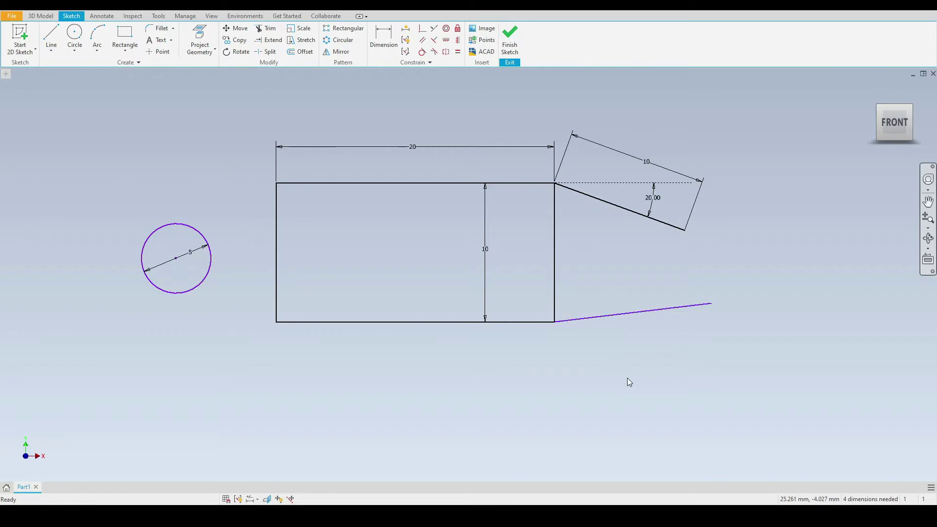
Join the purple line's free end to the slanted line's lower endpoint, then check the closed profile
{"action": "left_click", "coordinate": [422, 29]}
{"action": "left_click", "coordinate": [712, 305]}
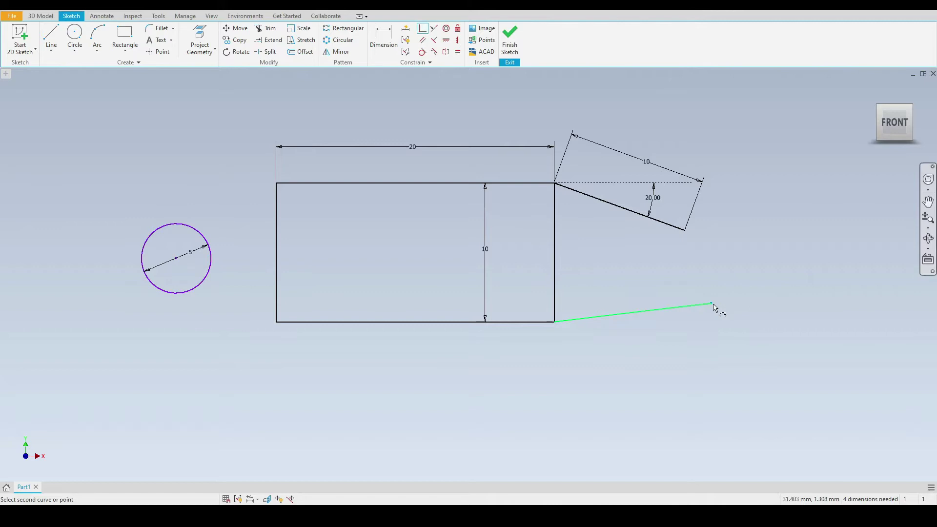
{"action": "left_click", "coordinate": [685, 234]}
{"action": "right_click", "coordinate": [770, 218]}
{"action": "left_click", "coordinate": [758, 243]}
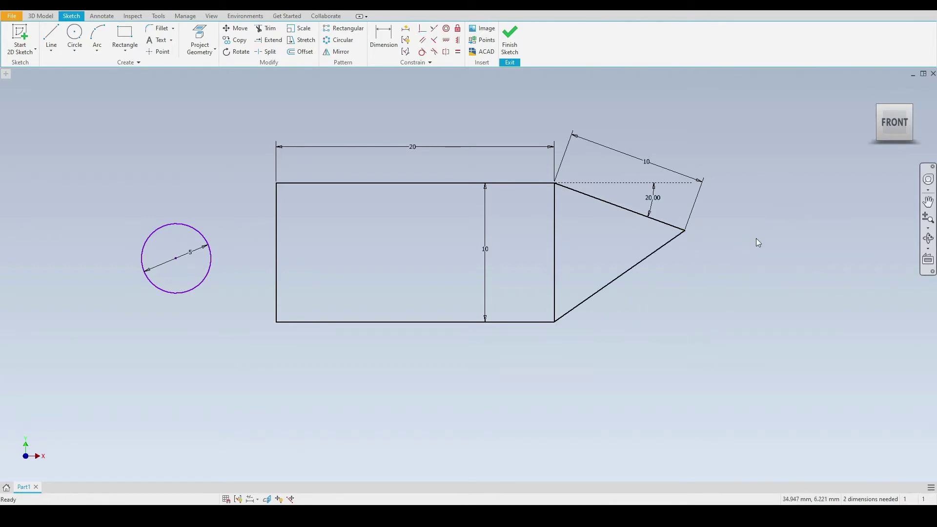
{"action": "left_click", "coordinate": [667, 251]}
{"action": "left_click", "coordinate": [736, 292]}
{"action": "left_click", "coordinate": [646, 264]}
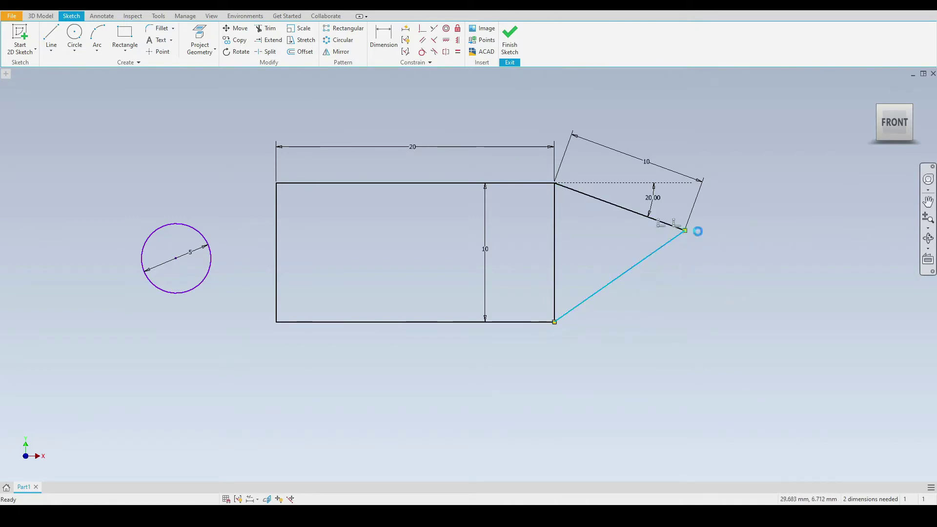
{"action": "left_click", "coordinate": [782, 264]}
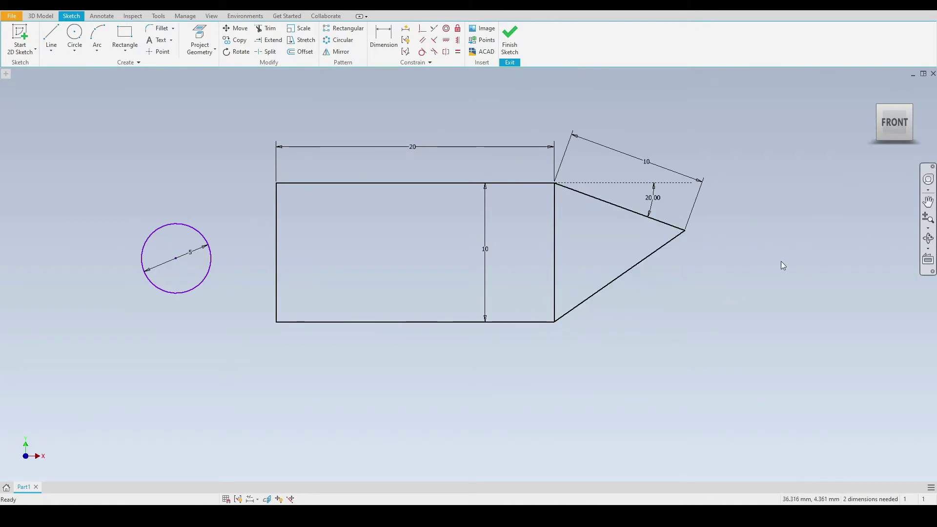
Make the circle's centre point coincident with the rectangle's bottom-left corner
{"action": "left_click", "coordinate": [422, 30]}
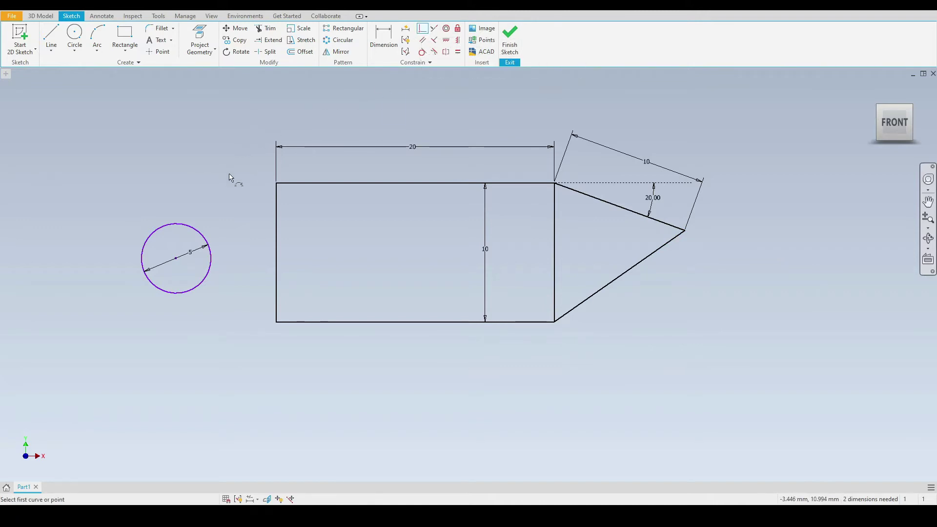
{"action": "left_click", "coordinate": [176, 258]}
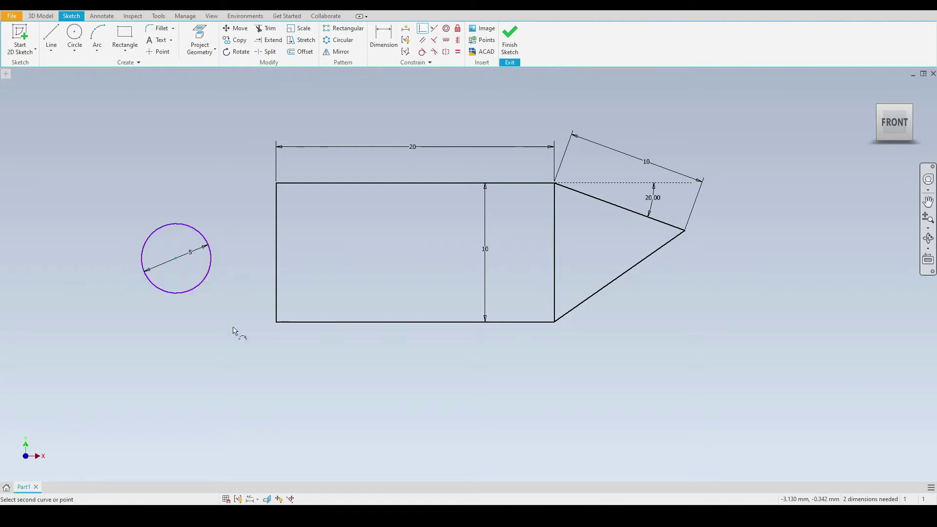
{"action": "left_click", "coordinate": [276, 323]}
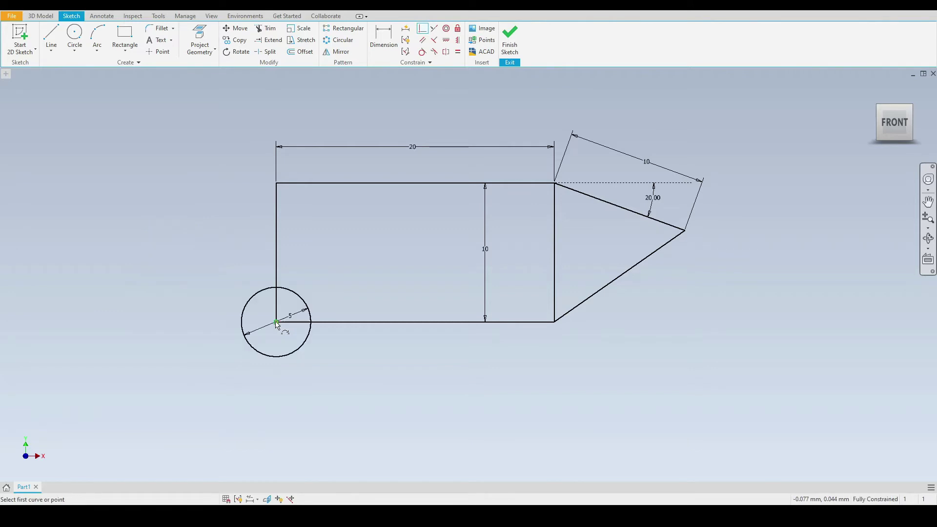
{"action": "right_click", "coordinate": [169, 169]}
{"action": "left_click", "coordinate": [181, 186]}
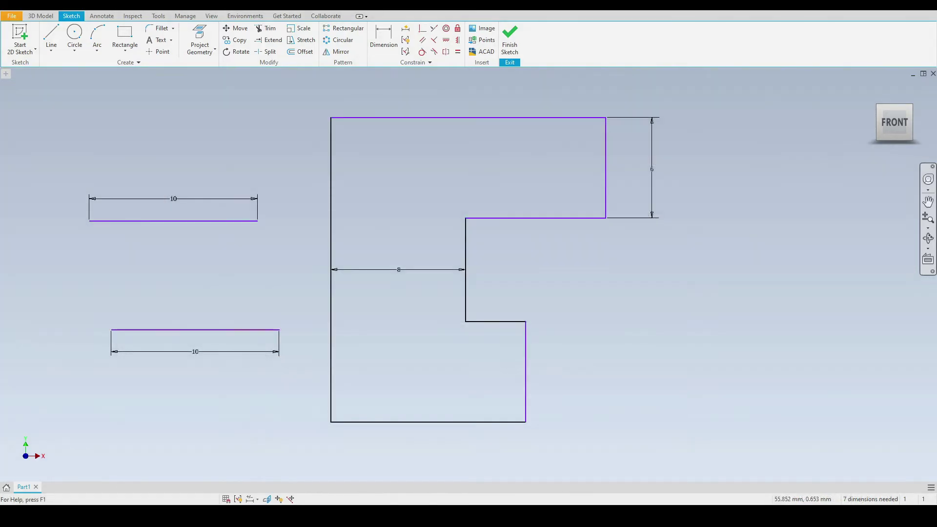
Make the upper and lower right vertical edges collinear, then drag them right and back to test
{"action": "left_click", "coordinate": [435, 31]}
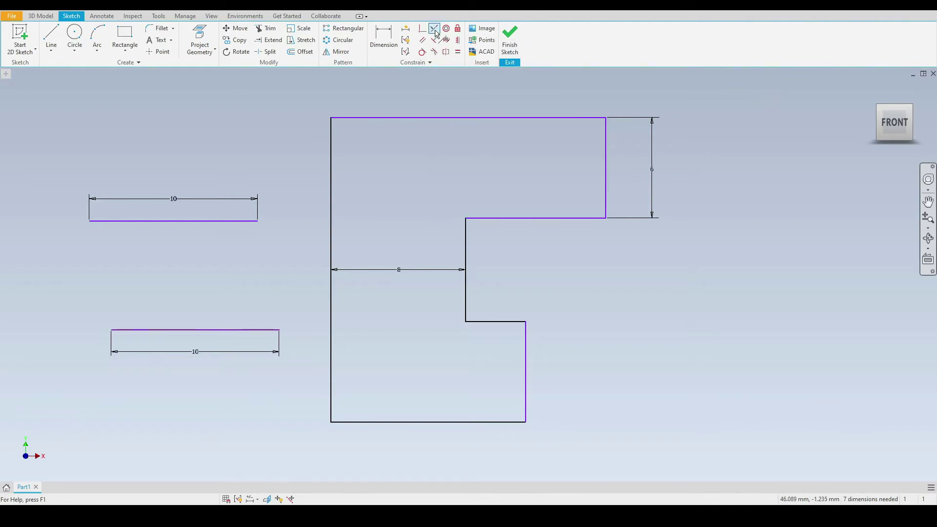
{"action": "left_click", "coordinate": [606, 177]}
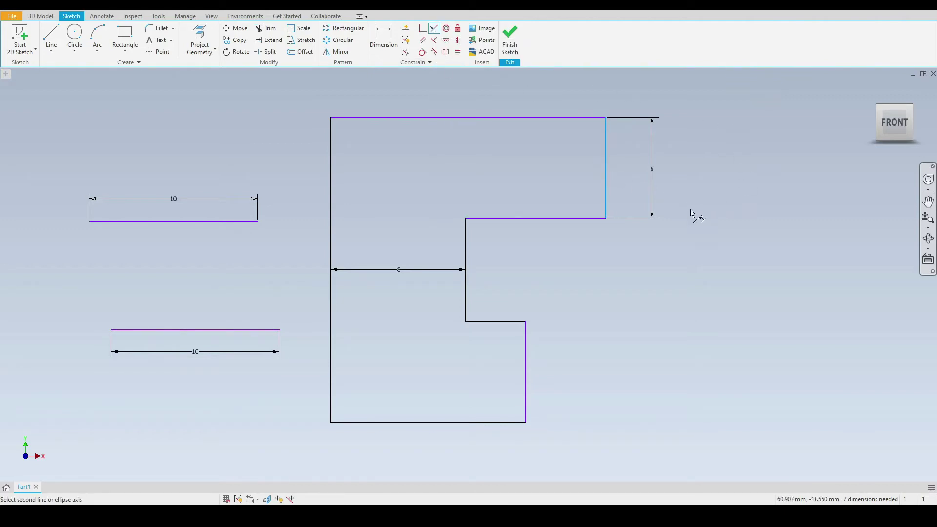
{"action": "left_click", "coordinate": [529, 410]}
{"action": "right_click", "coordinate": [711, 251]}
{"action": "left_click", "coordinate": [724, 269]}
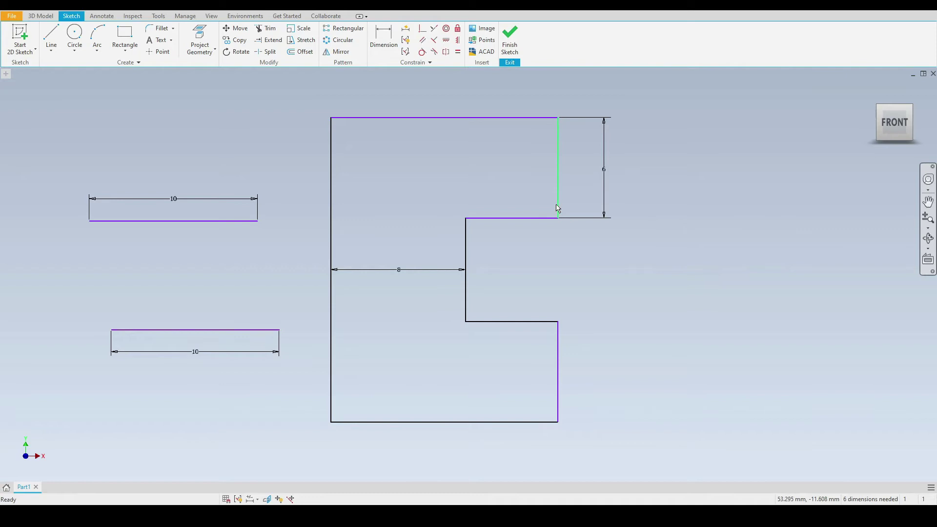
{"action": "left_click_drag", "start_coordinate": [560, 209], "coordinate": [763, 201]}
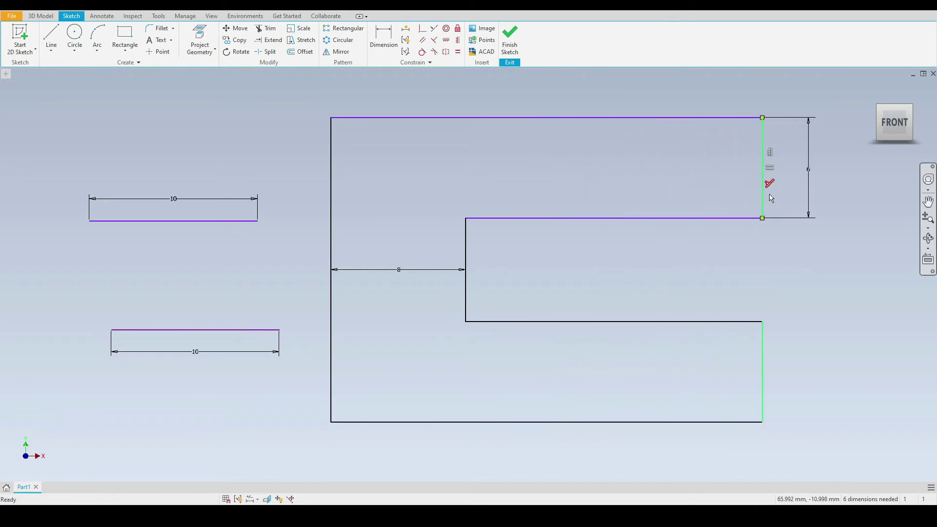
{"action": "left_click", "coordinate": [764, 345]}
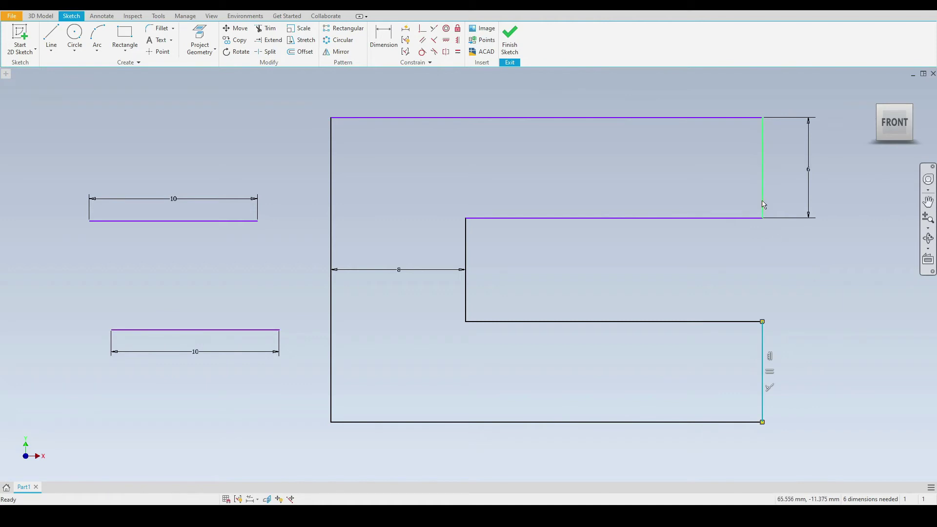
{"action": "left_click_drag", "start_coordinate": [765, 203], "coordinate": [566, 208]}
{"action": "left_click", "coordinate": [585, 269]}
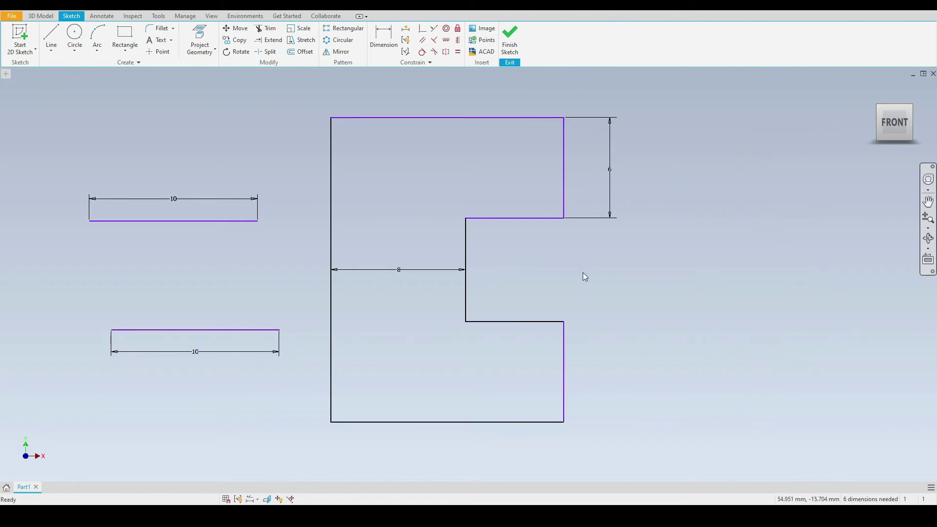
Make the upper 10-long line collinear with the top edge and drag the edges to test
{"action": "left_click", "coordinate": [434, 28]}
{"action": "left_click", "coordinate": [227, 221]}
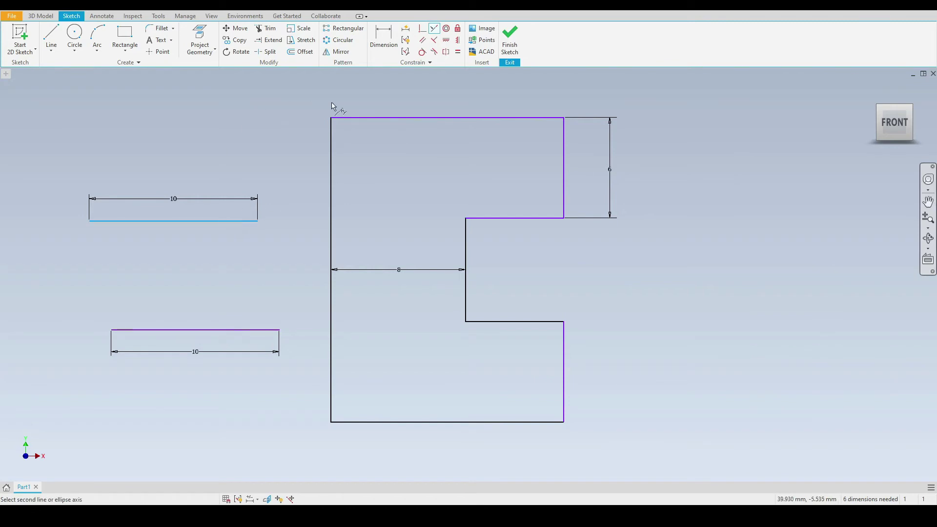
{"action": "left_click", "coordinate": [394, 121]}
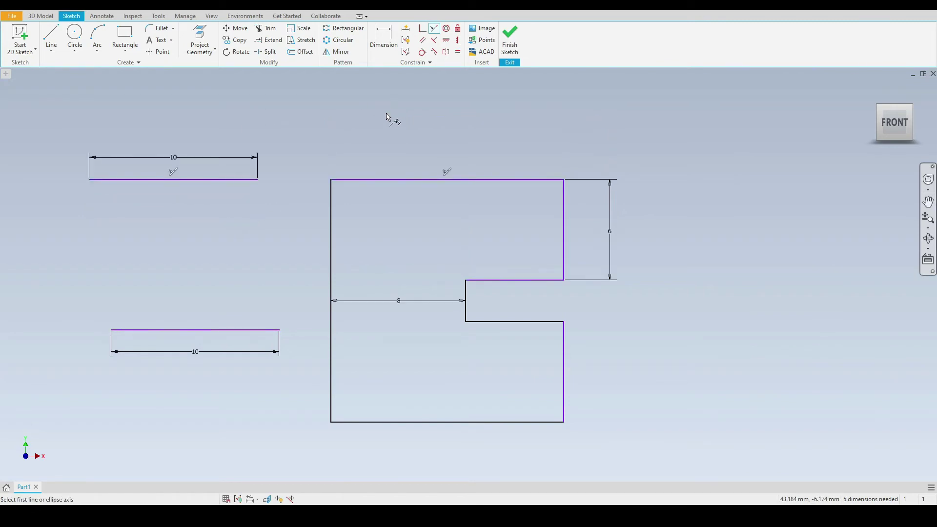
{"action": "right_click", "coordinate": [387, 120]}
{"action": "left_click", "coordinate": [423, 184]}
{"action": "left_click_drag", "start_coordinate": [423, 185], "coordinate": [420, 152]}
{"action": "left_click", "coordinate": [230, 150]}
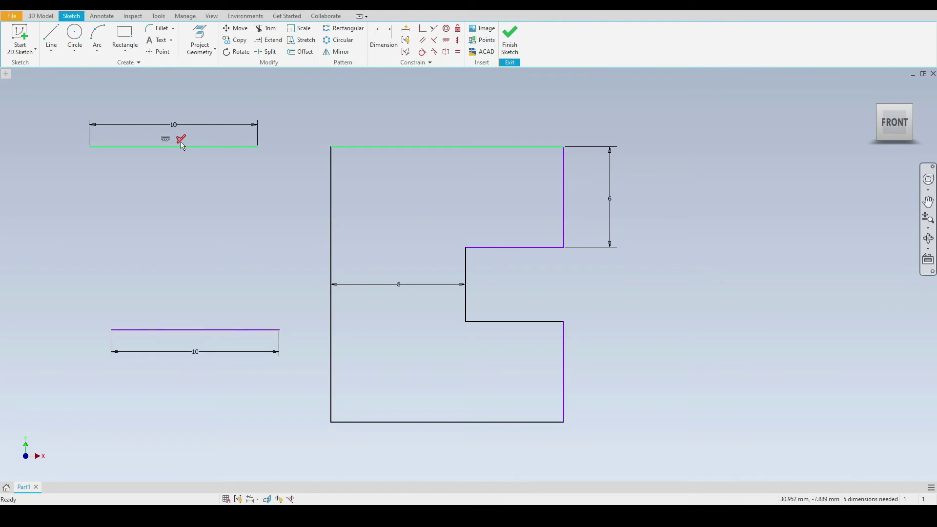
{"action": "left_click_drag", "start_coordinate": [423, 148], "coordinate": [429, 171]}
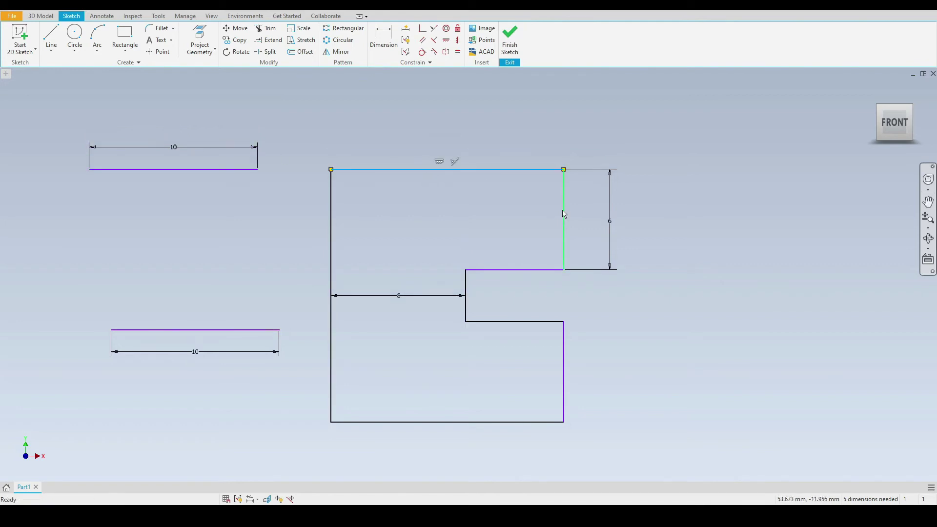
{"action": "left_click_drag", "start_coordinate": [564, 214], "coordinate": [611, 211]}
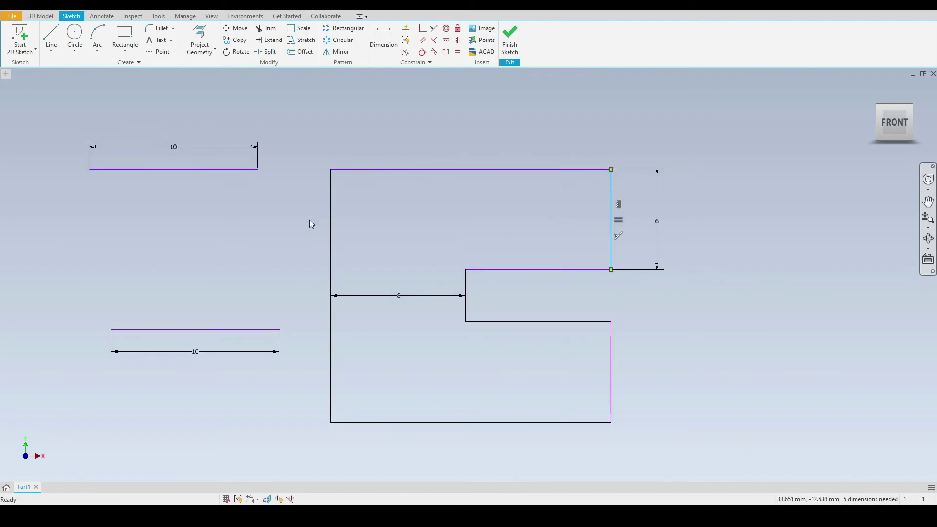
Make the lower 10-long line collinear with the bottom edge and drag the edges to test
{"action": "left_click", "coordinate": [434, 31]}
{"action": "left_click", "coordinate": [235, 330]}
{"action": "left_click", "coordinate": [373, 424]}
{"action": "right_click", "coordinate": [262, 280]}
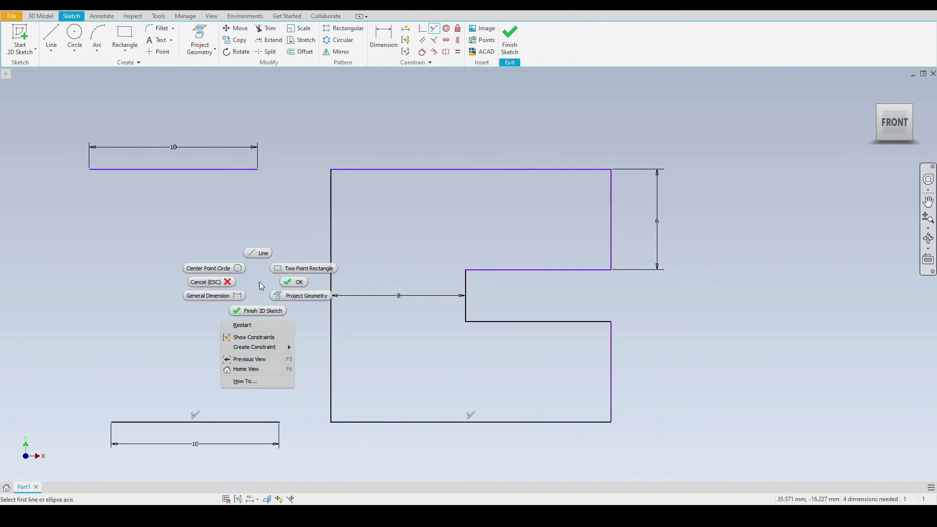
{"action": "left_click", "coordinate": [311, 272]}
{"action": "left_click_drag", "start_coordinate": [430, 171], "coordinate": [434, 202]}
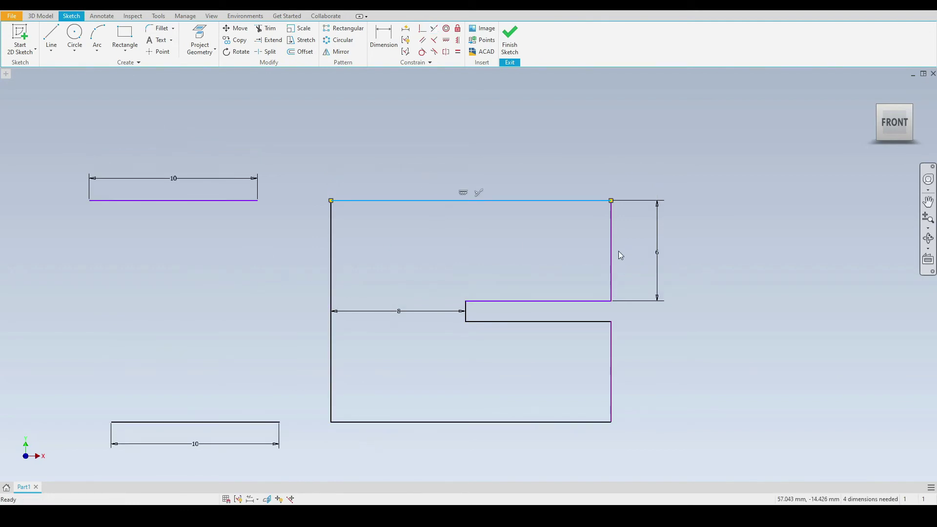
{"action": "left_click_drag", "start_coordinate": [614, 247], "coordinate": [491, 249]}
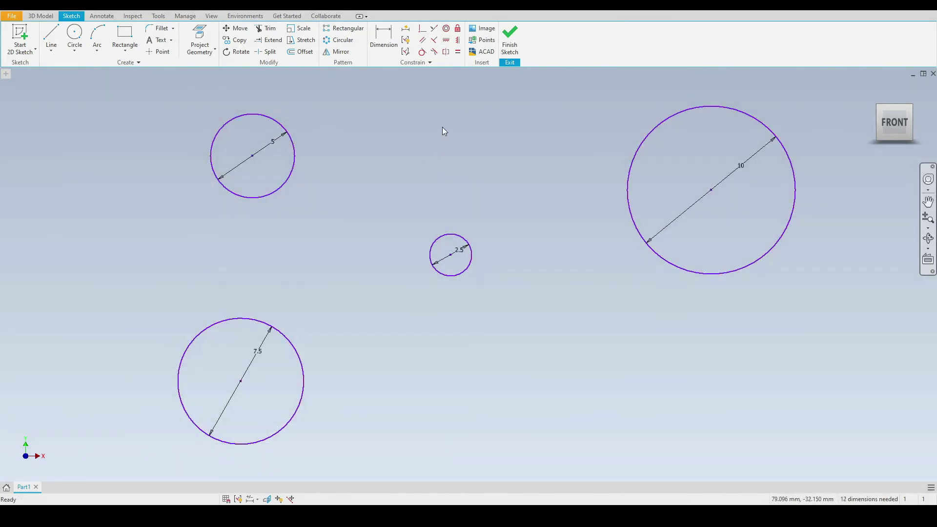
Make the 2.5, 7.5 and 10 circles concentric with the 5 circle
{"action": "left_click", "coordinate": [446, 28]}
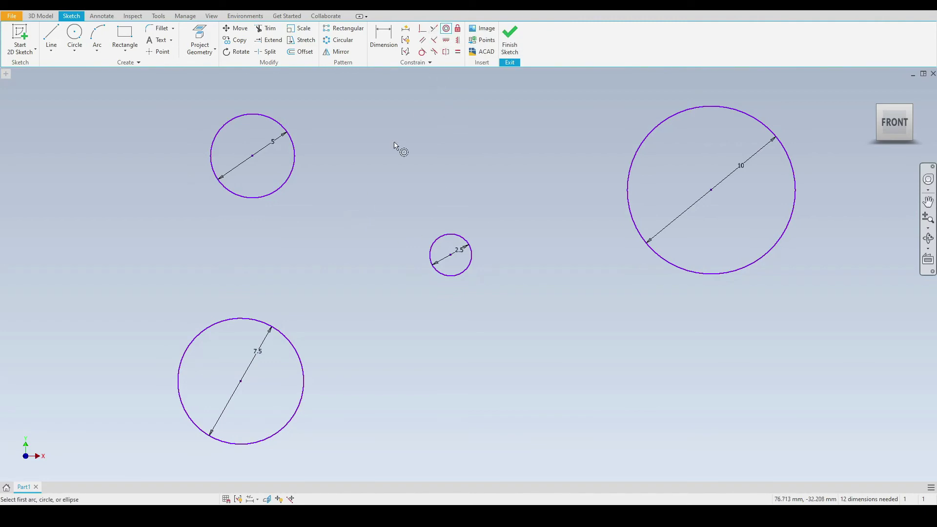
{"action": "left_click", "coordinate": [295, 165]}
{"action": "left_click", "coordinate": [440, 227]}
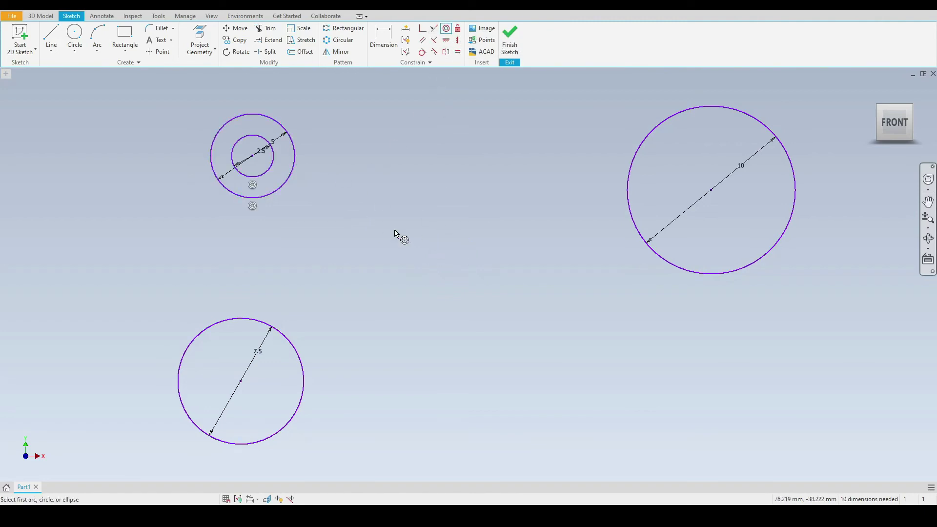
{"action": "left_click", "coordinate": [271, 327]}
{"action": "left_click", "coordinate": [271, 177]}
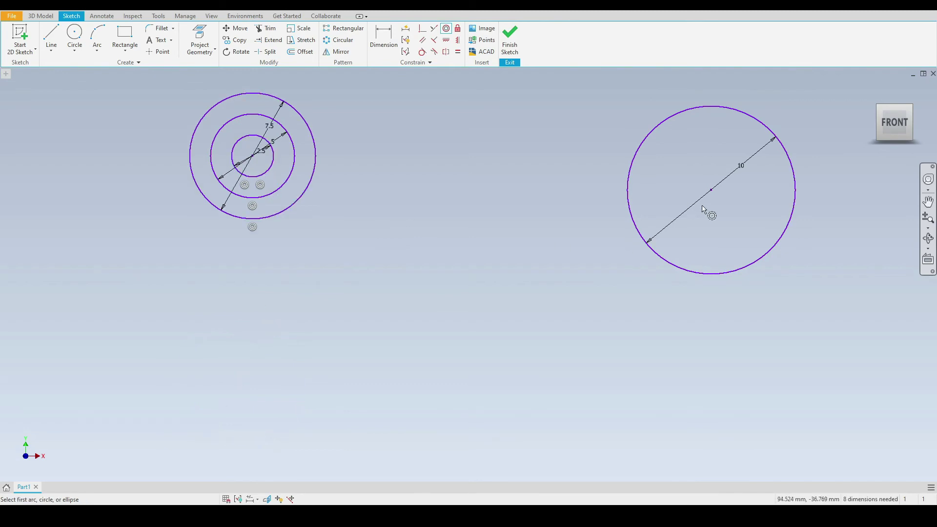
{"action": "left_click", "coordinate": [642, 234]}
{"action": "left_click", "coordinate": [279, 173]}
{"action": "scroll", "coordinate": [278, 172], "scroll_direction": "up", "scroll_amount": 2}
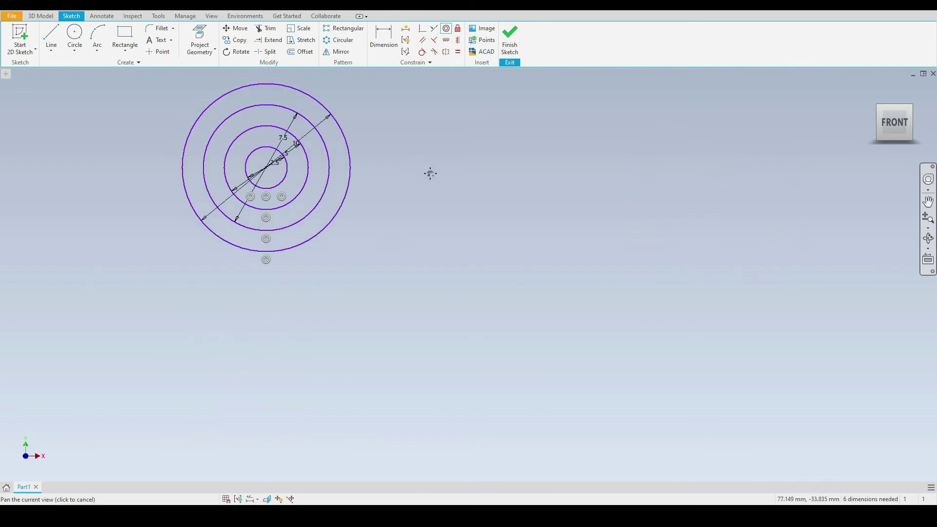
{"action": "middle_click_drag", "start_coordinate": [429, 174], "coordinate": [561, 239]}
{"action": "right_click", "coordinate": [548, 148]}
{"action": "left_click", "coordinate": [584, 149]}
Drag the concentric circle set across the sketch and back near the view centre
{"action": "scroll", "coordinate": [397, 250], "scroll_direction": "up", "scroll_amount": 3}
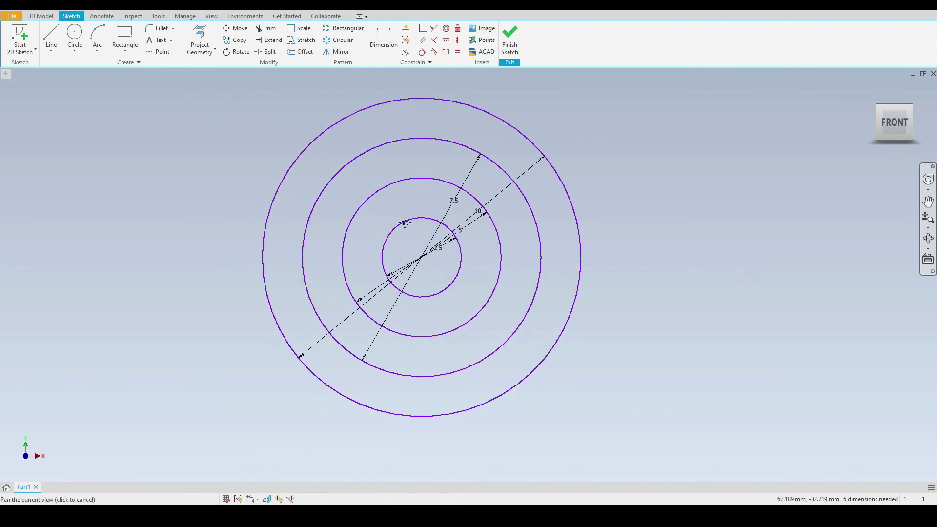
{"action": "left_click_drag", "start_coordinate": [423, 258], "coordinate": [637, 255]}
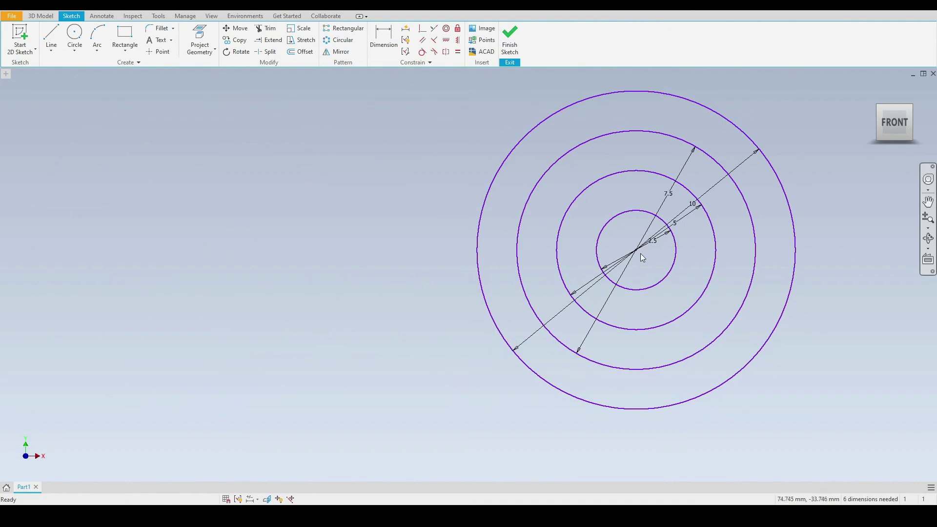
{"action": "left_click_drag", "start_coordinate": [641, 253], "coordinate": [452, 276]}
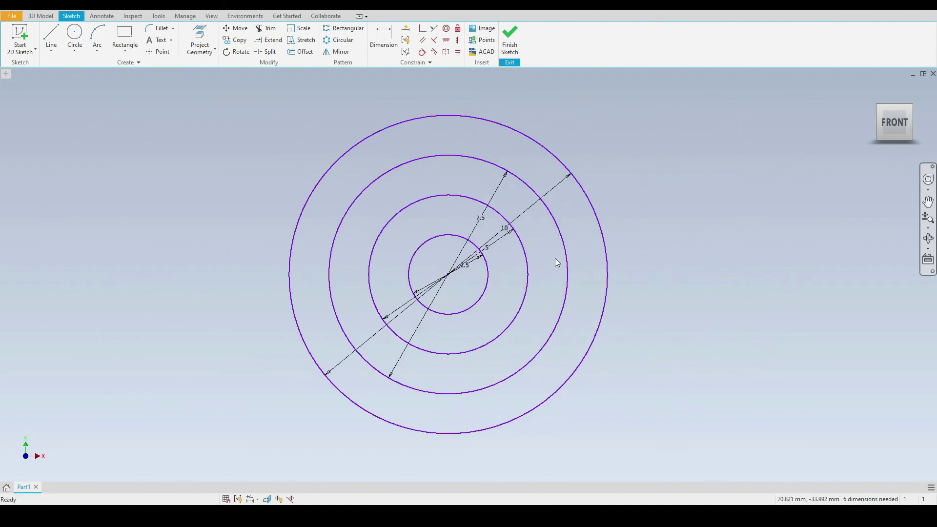